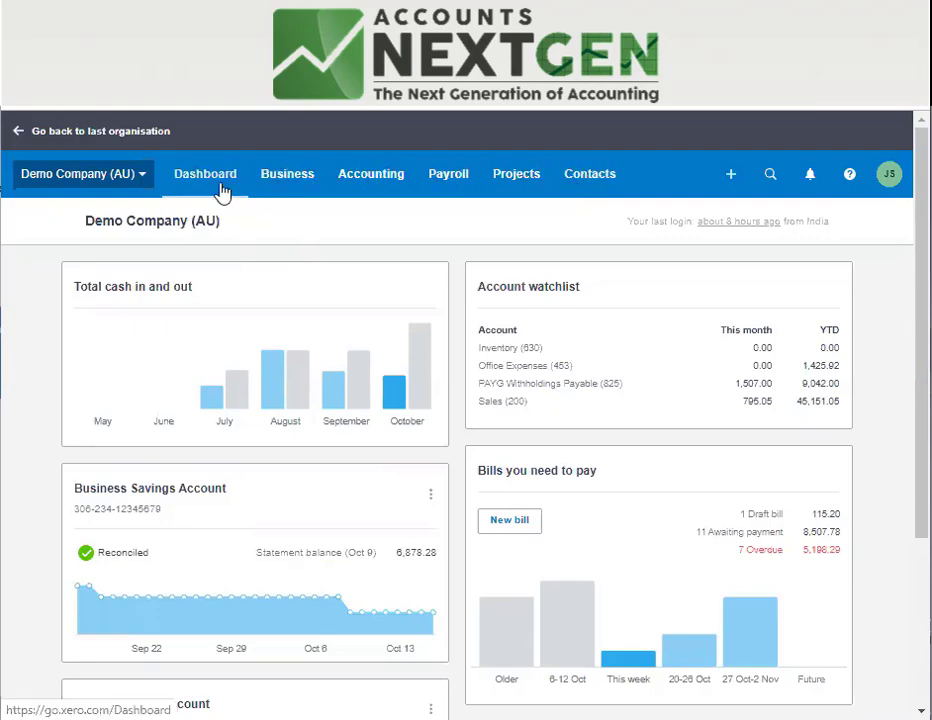
# Show the Invoices owed to you card, move it below Bills you need to pay, and save the layout
pyautogui.scroll(-1, 228, 330)
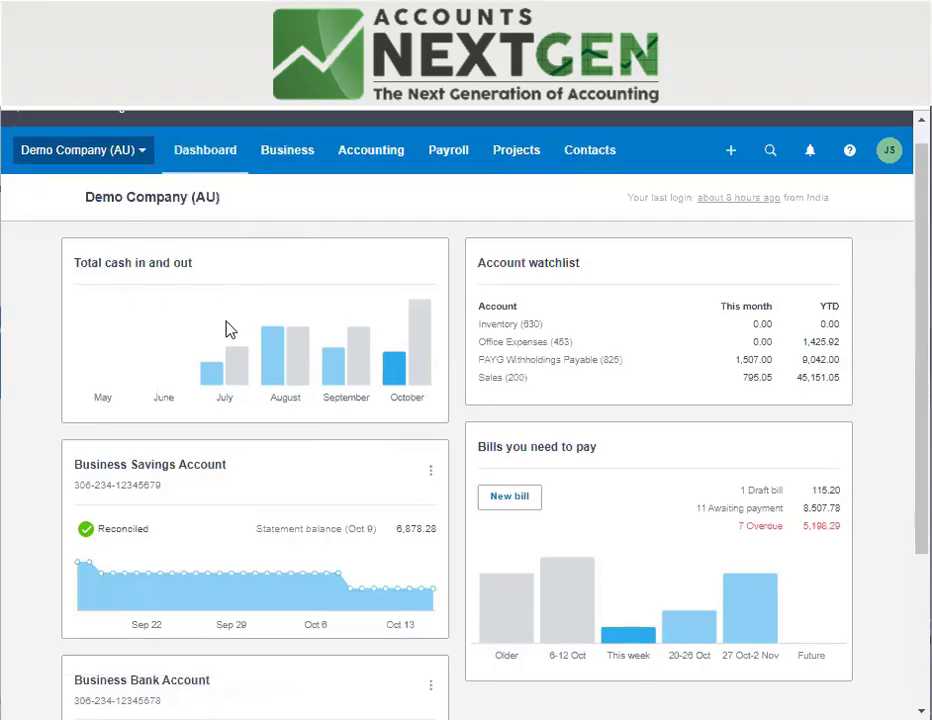
pyautogui.scroll(-3, 228, 330)
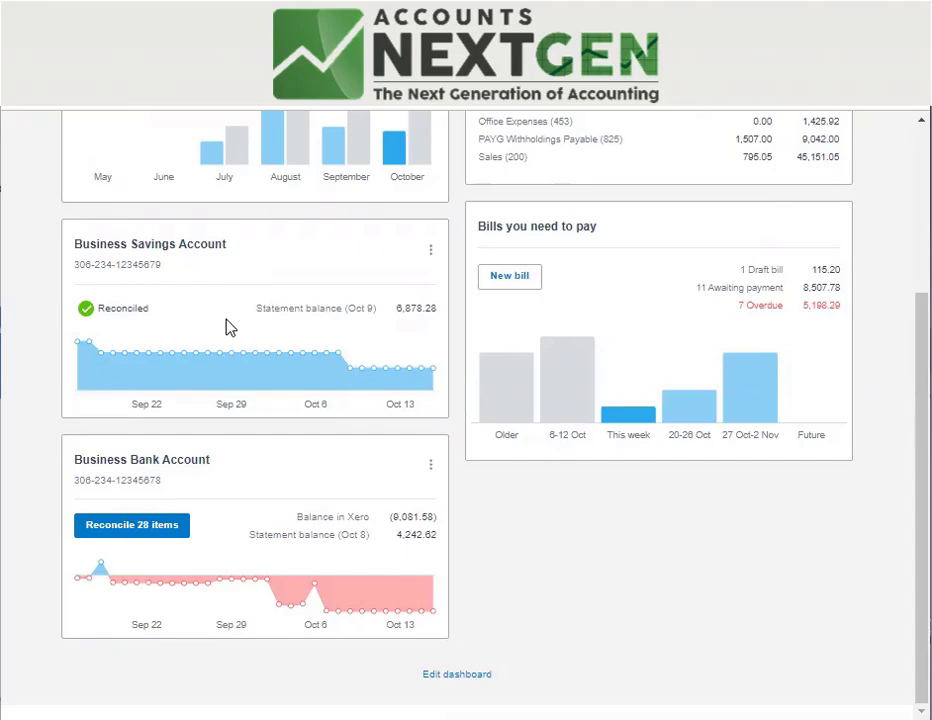
pyautogui.scroll(3, 266, 327)
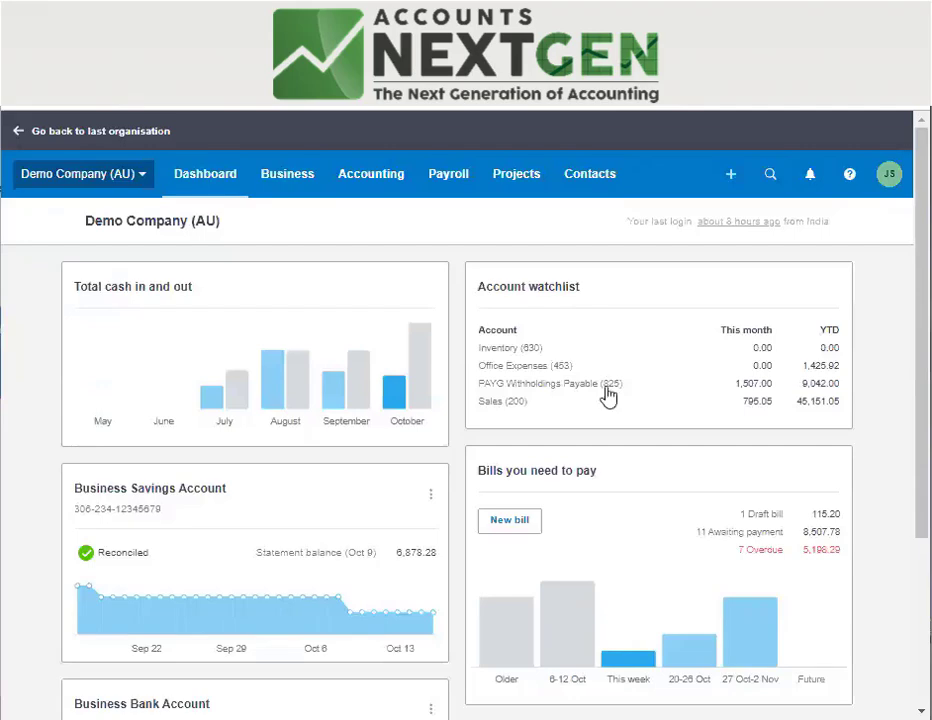
pyautogui.scroll(-3, 601, 487)
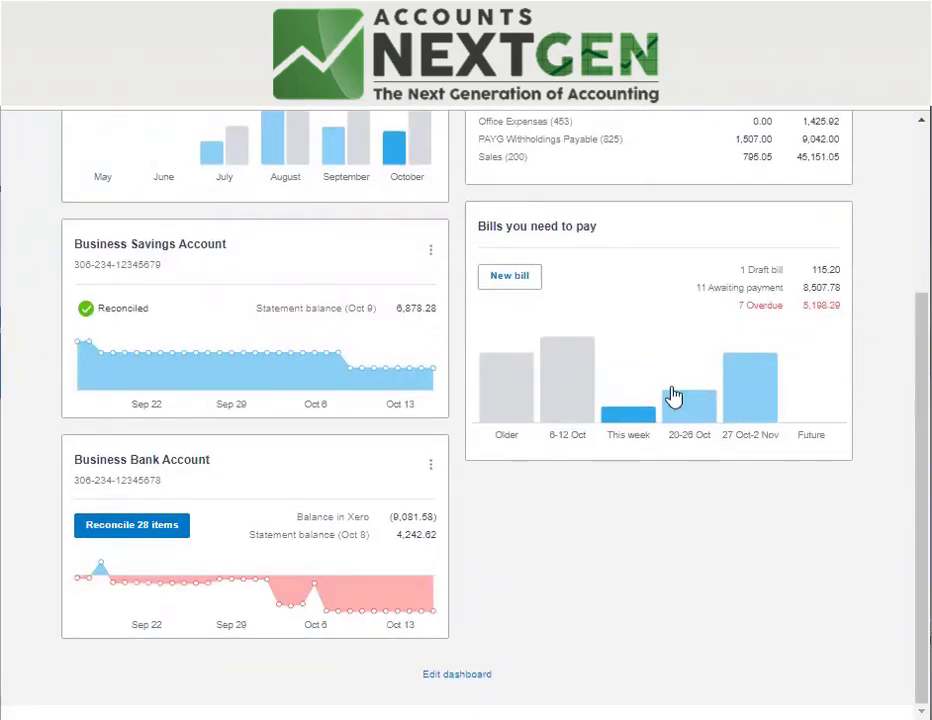
pyautogui.click(486, 678)
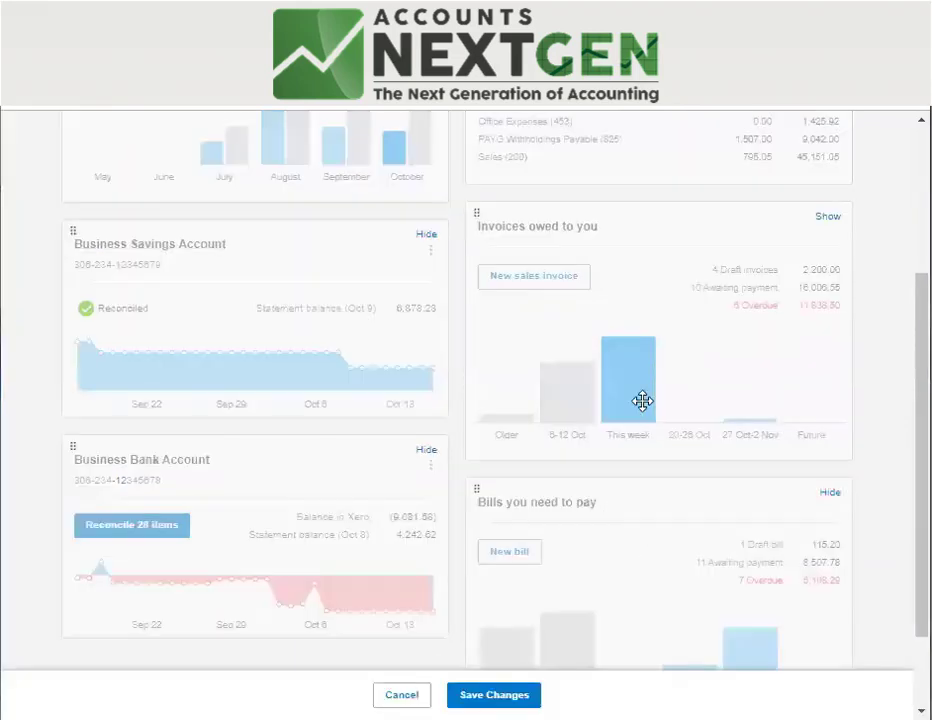
pyautogui.click(828, 222)
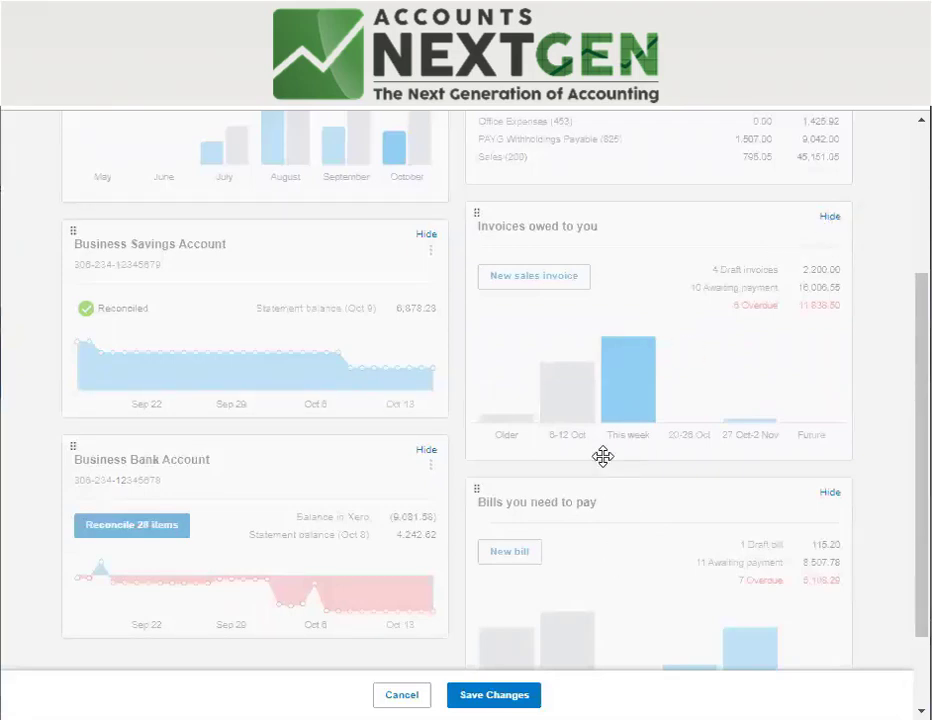
pyautogui.moveTo(603, 457); pyautogui.dragTo(574, 358)
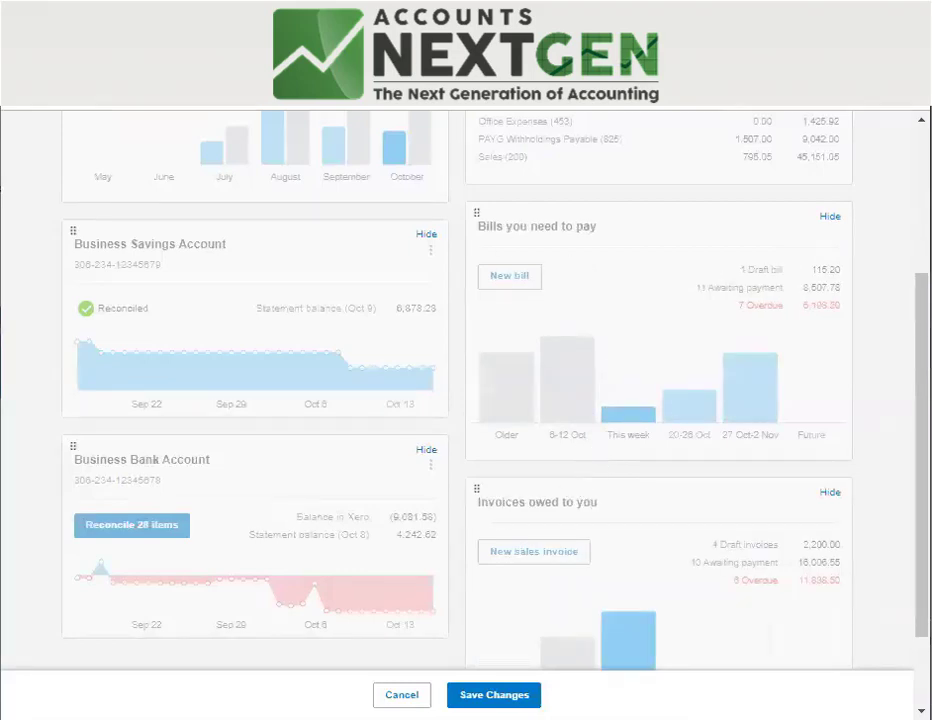
pyautogui.click(494, 694)
pyautogui.scroll(3, 470, 448)
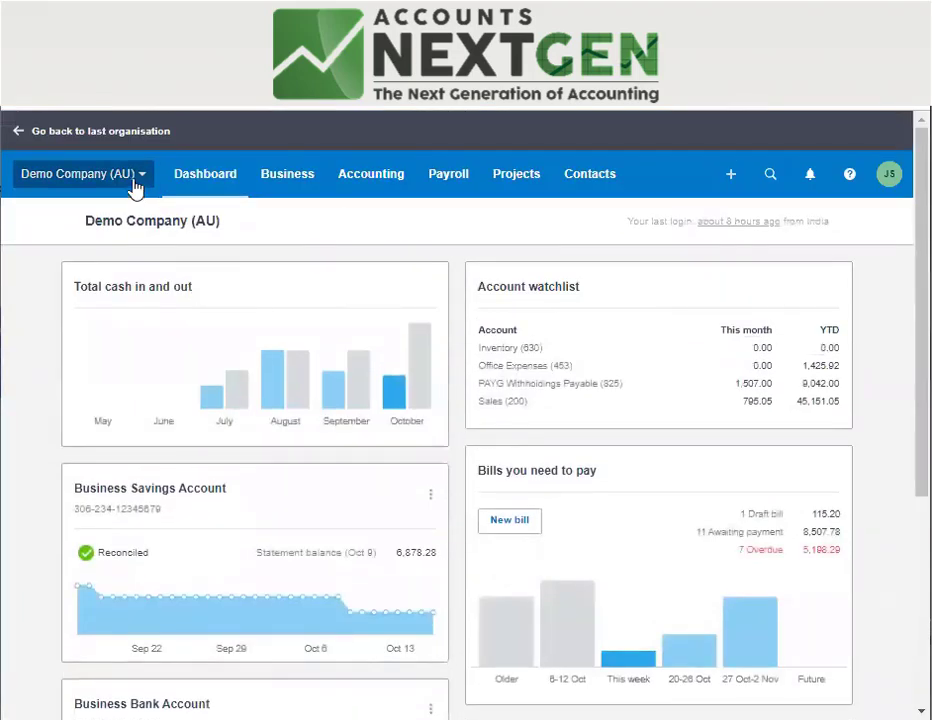
# Browse the Demo Company (AU) organisation list, then open Files in a new browser tab
pyautogui.click(143, 177)
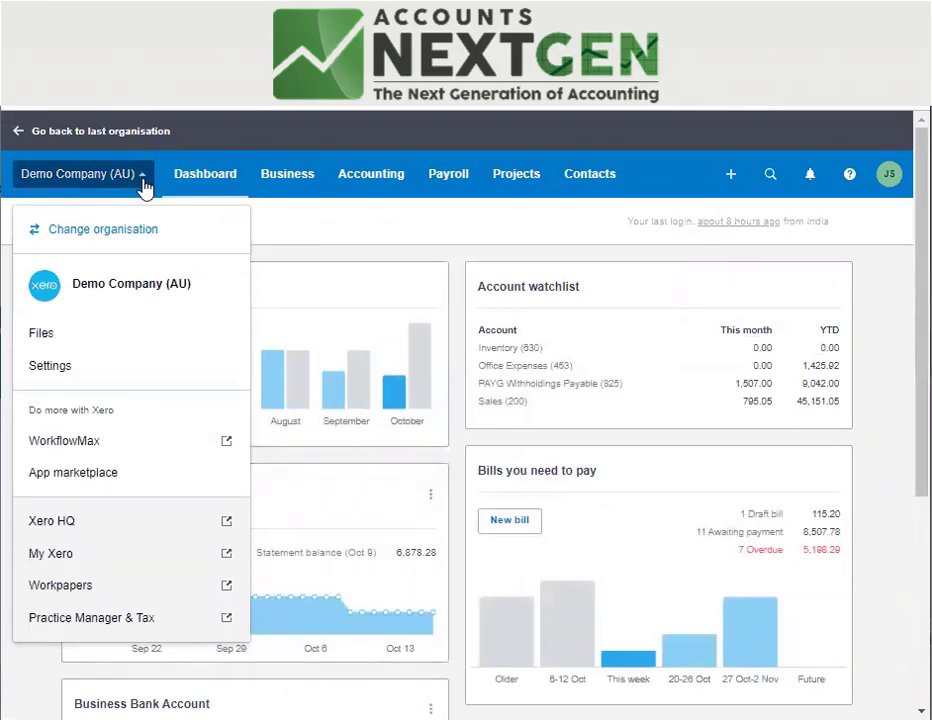
pyautogui.click(164, 234)
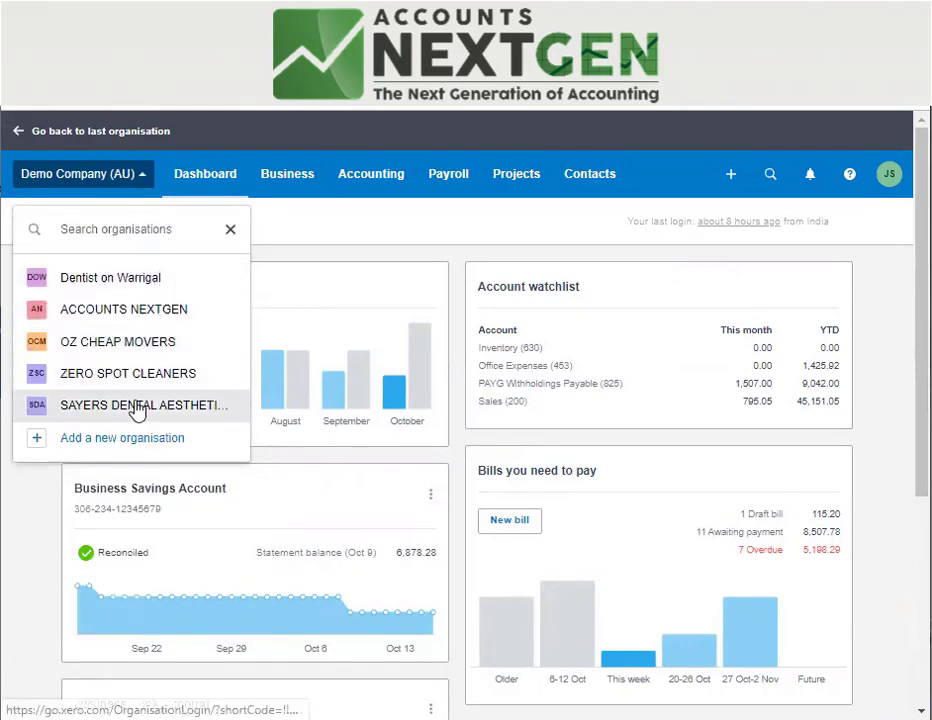
pyautogui.click(147, 185)
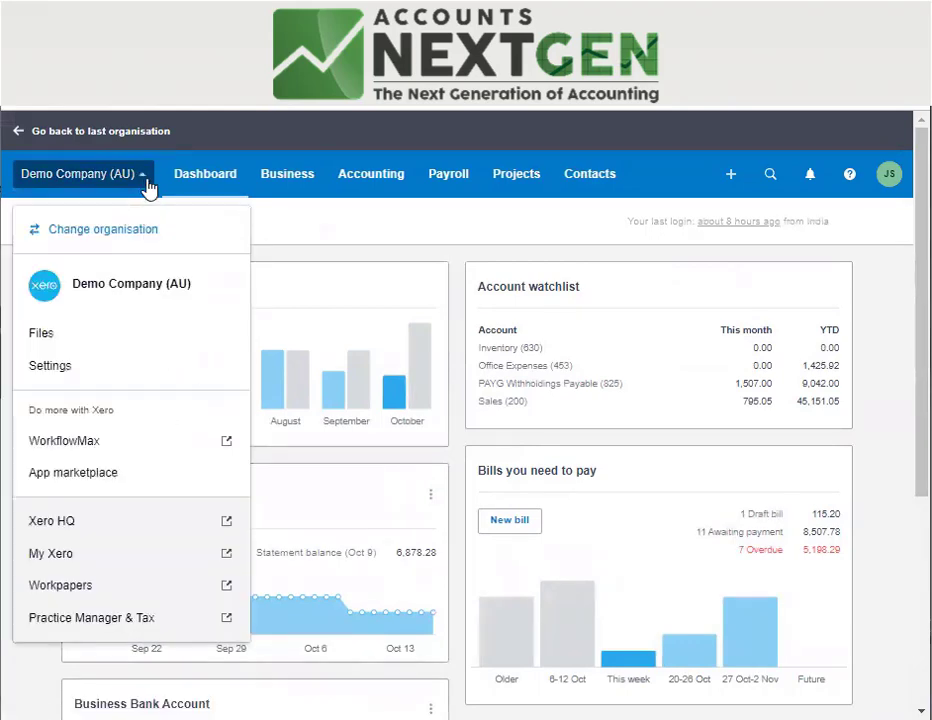
pyautogui.rightClick(100, 345)
pyautogui.click(123, 354)
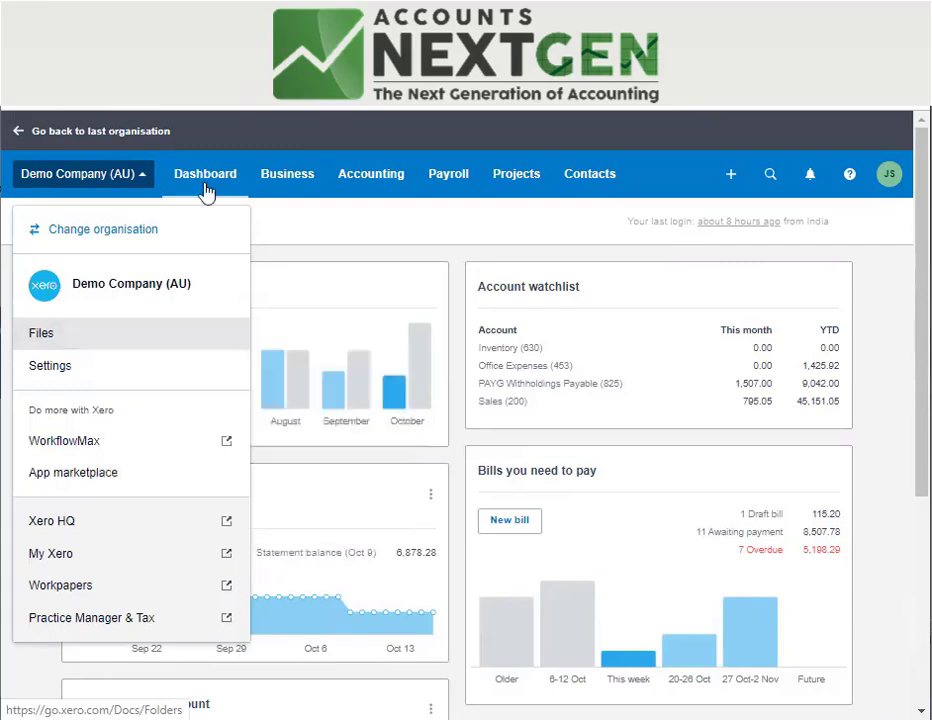
# Add a folder named New folder 2 in the Files tab
pyautogui.hotkey('ctrl', 'Tab')
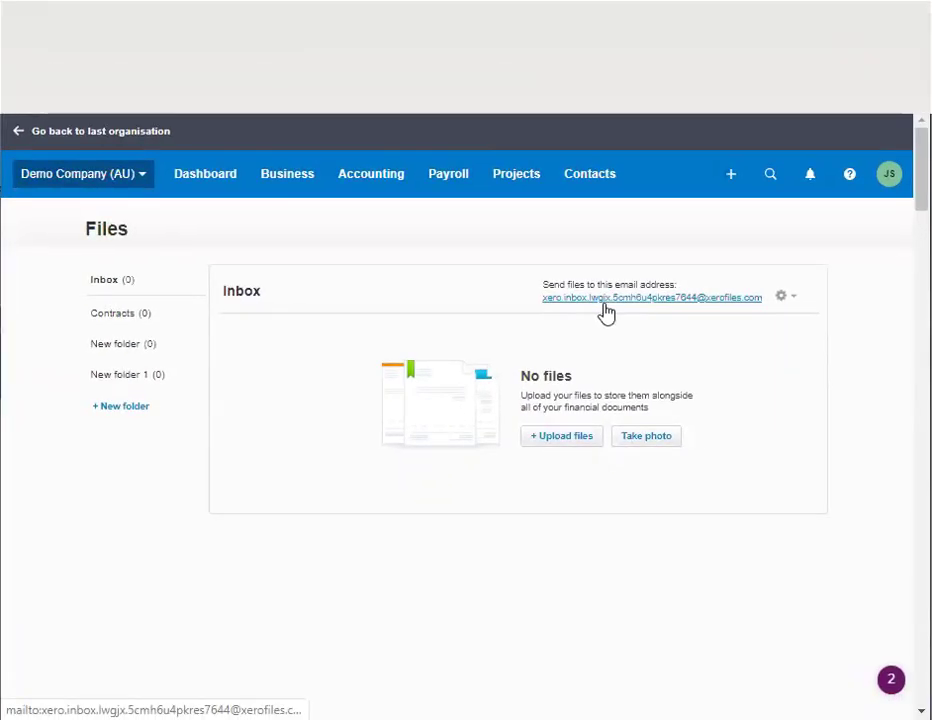
pyautogui.click(124, 407)
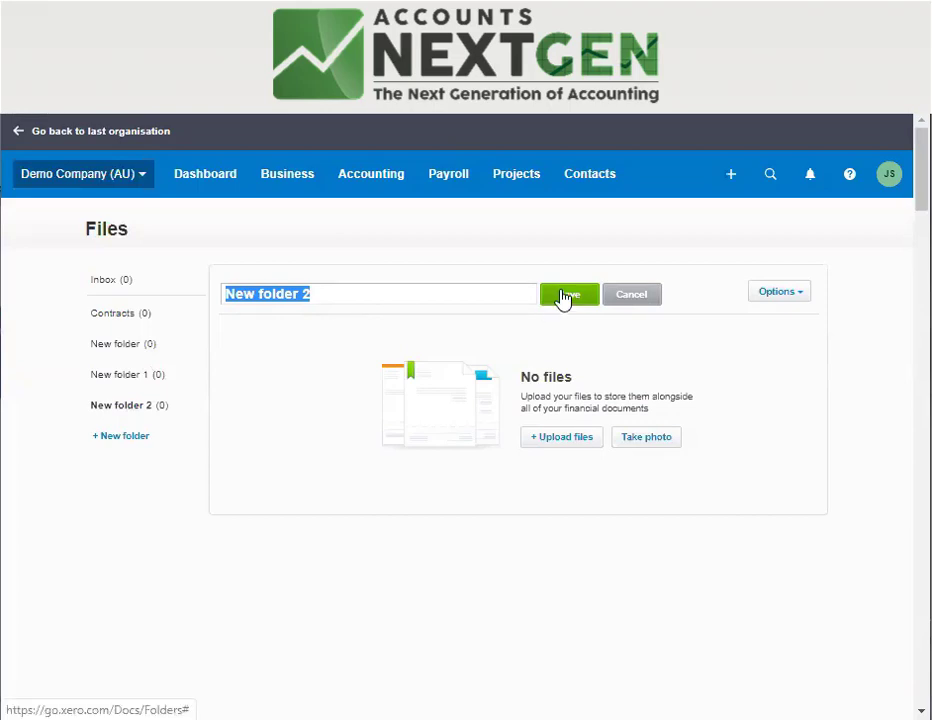
pyautogui.click(137, 180)
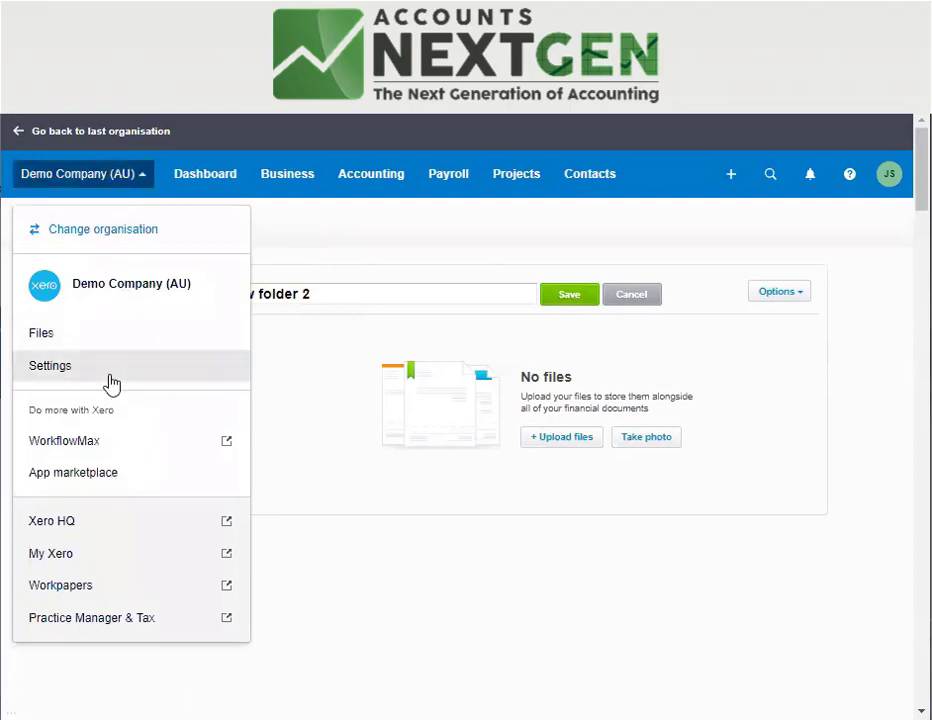
# Go to Settings and scroll through the Organisation settings' General and Features options
pyautogui.click(111, 385)
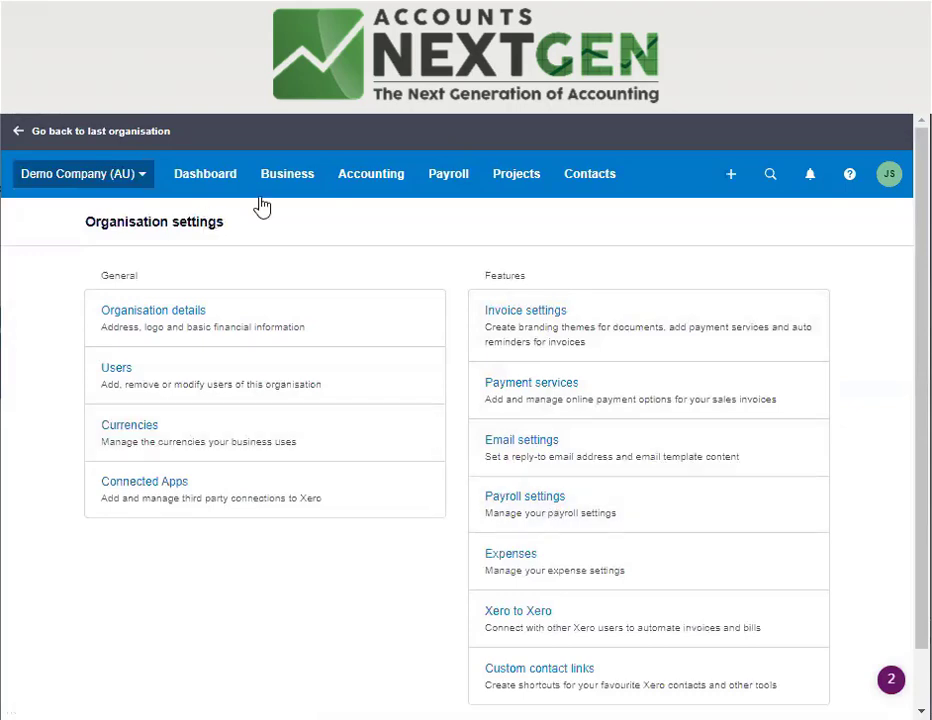
pyautogui.scroll(-1, 329, 316)
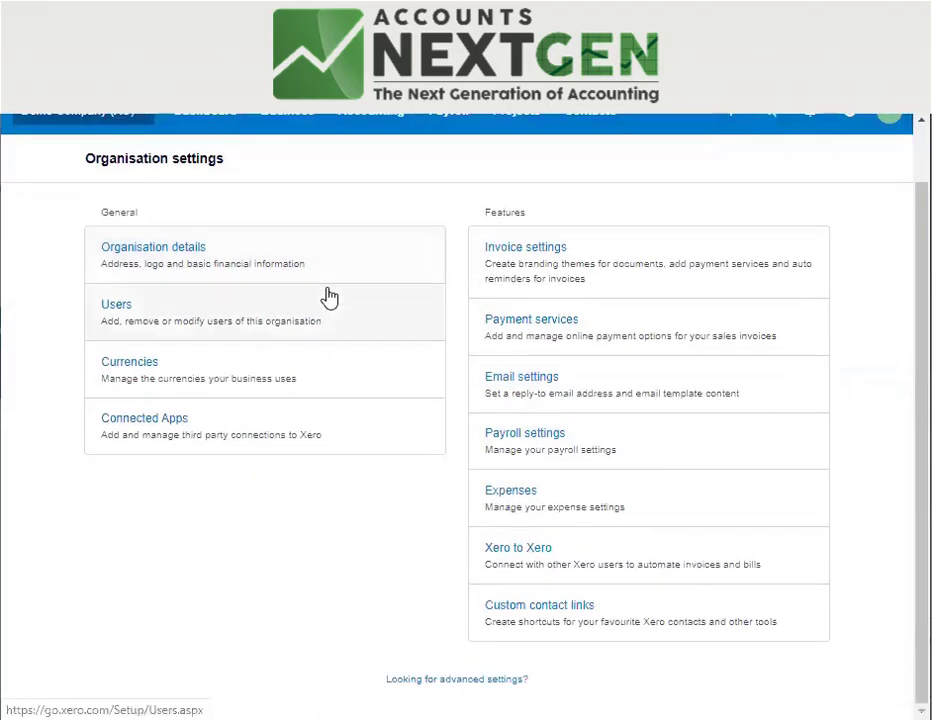
pyautogui.scroll(1, 320, 250)
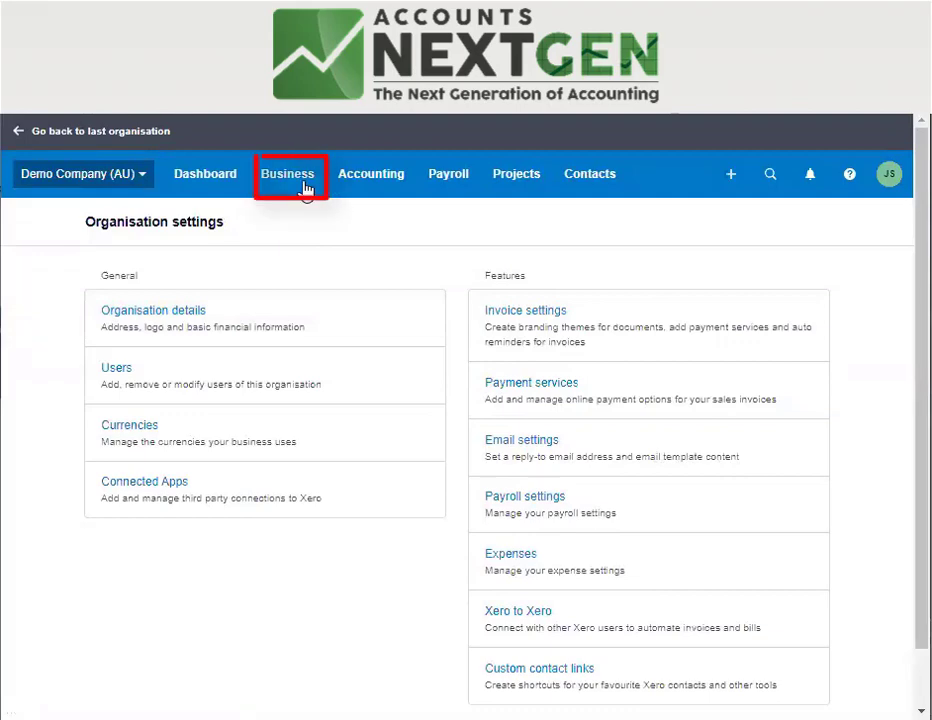
# Browse the Business menu's sales, purchase and expense pages, then display the Accounting menu
pyautogui.click(305, 188)
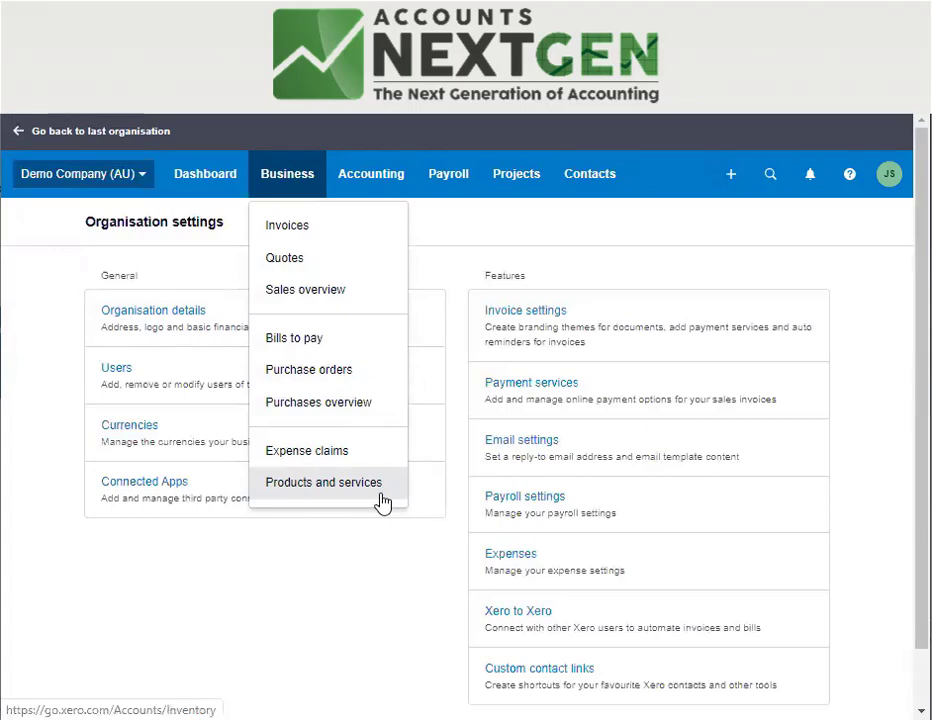
pyautogui.click(392, 183)
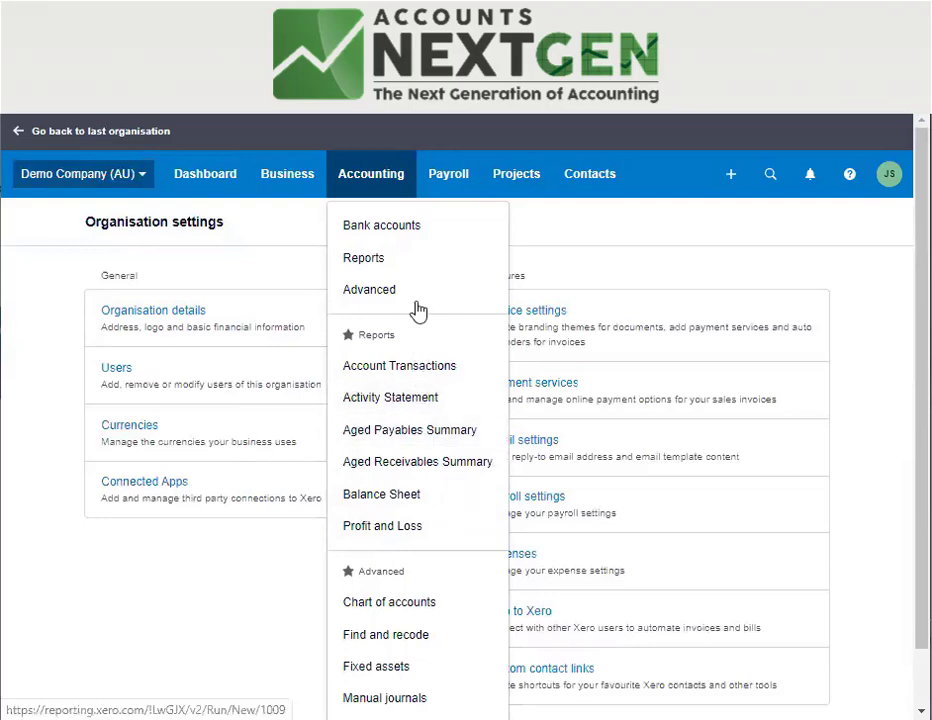
pyautogui.click(406, 272)
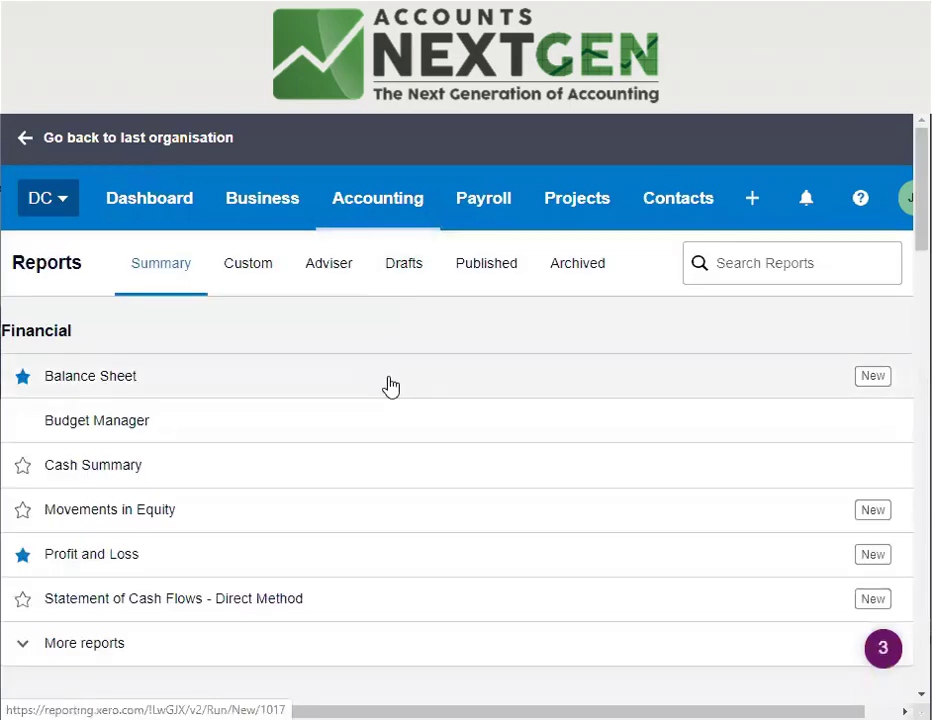
pyautogui.scroll(-5, 100, 428)
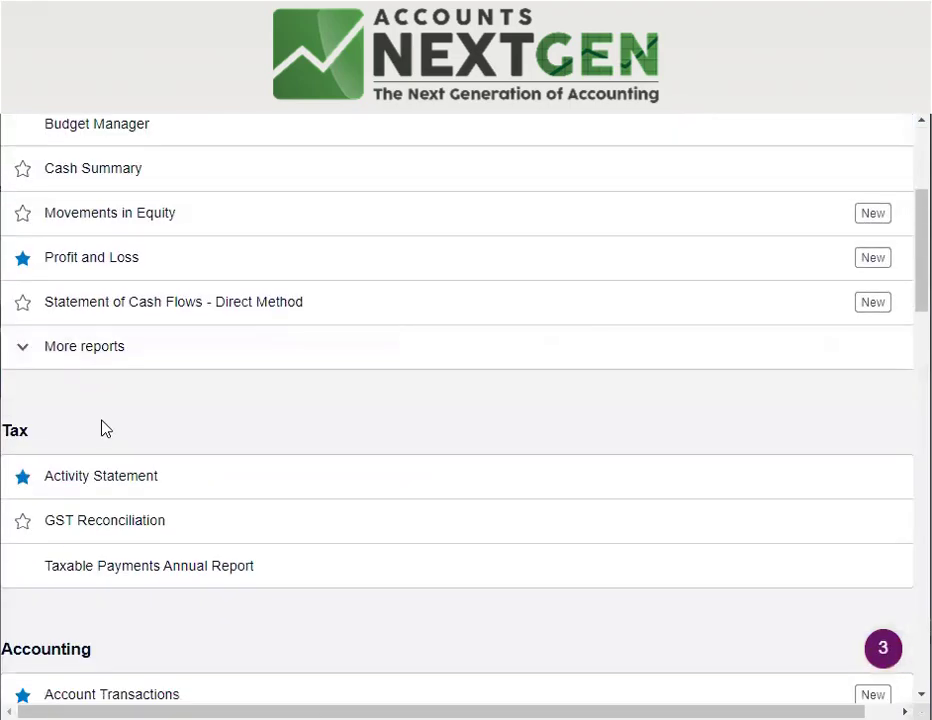
pyautogui.scroll(-5, 94, 452)
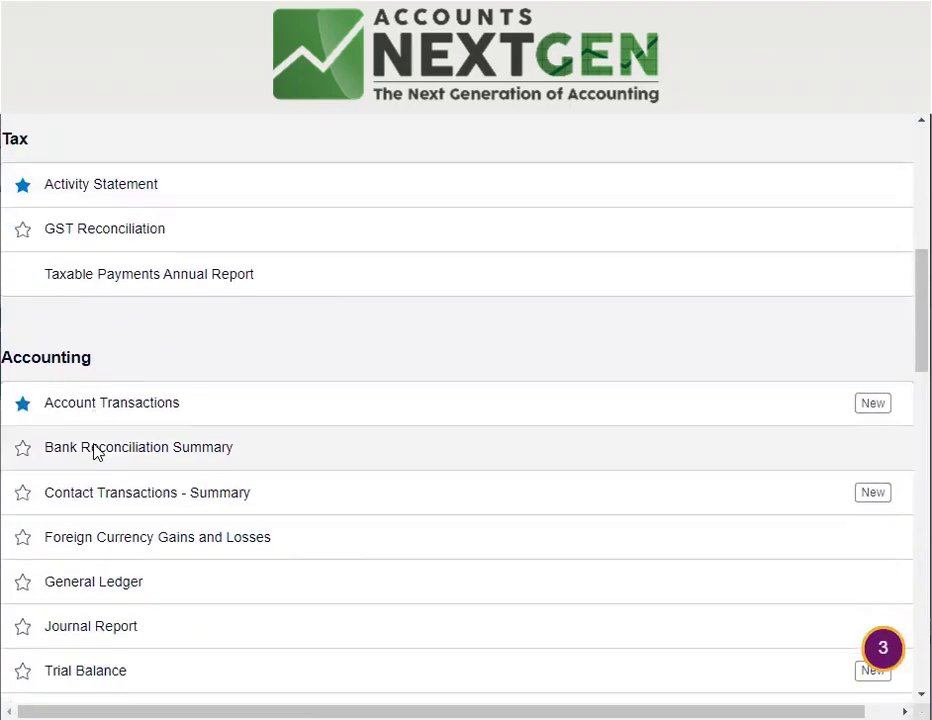
pyautogui.scroll(-6, 94, 450)
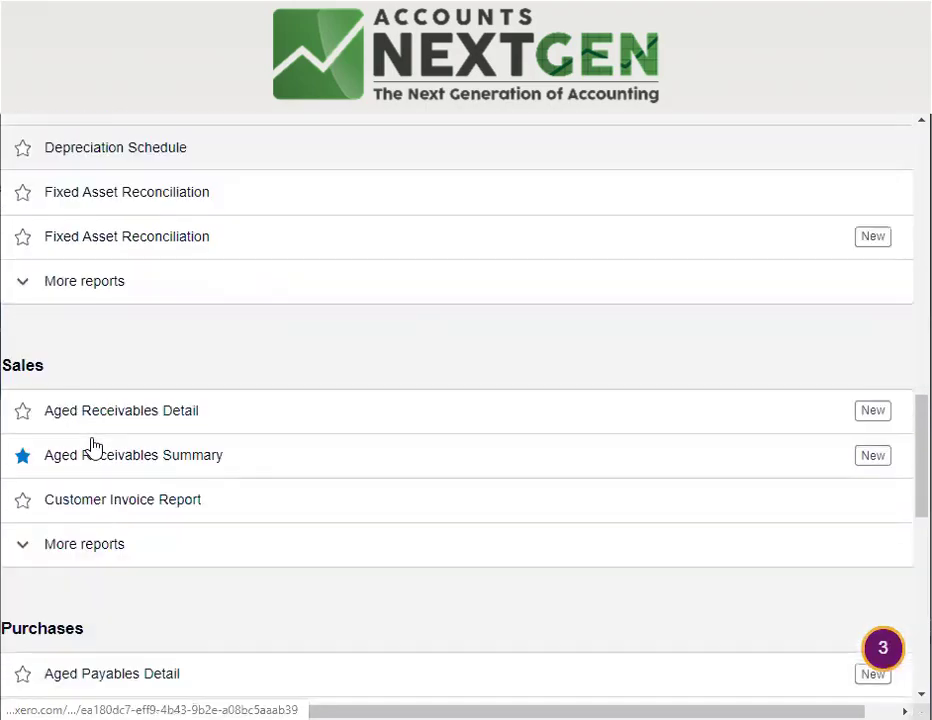
pyautogui.scroll(-5, 94, 446)
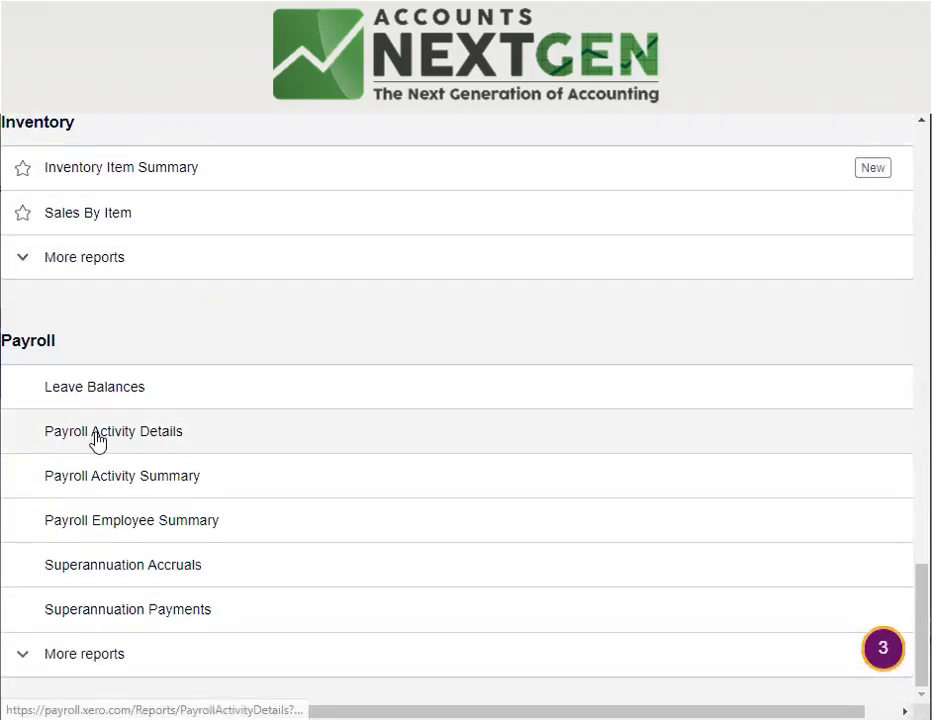
pyautogui.scroll(7, 179, 339)
pyautogui.scroll(12, 177, 340)
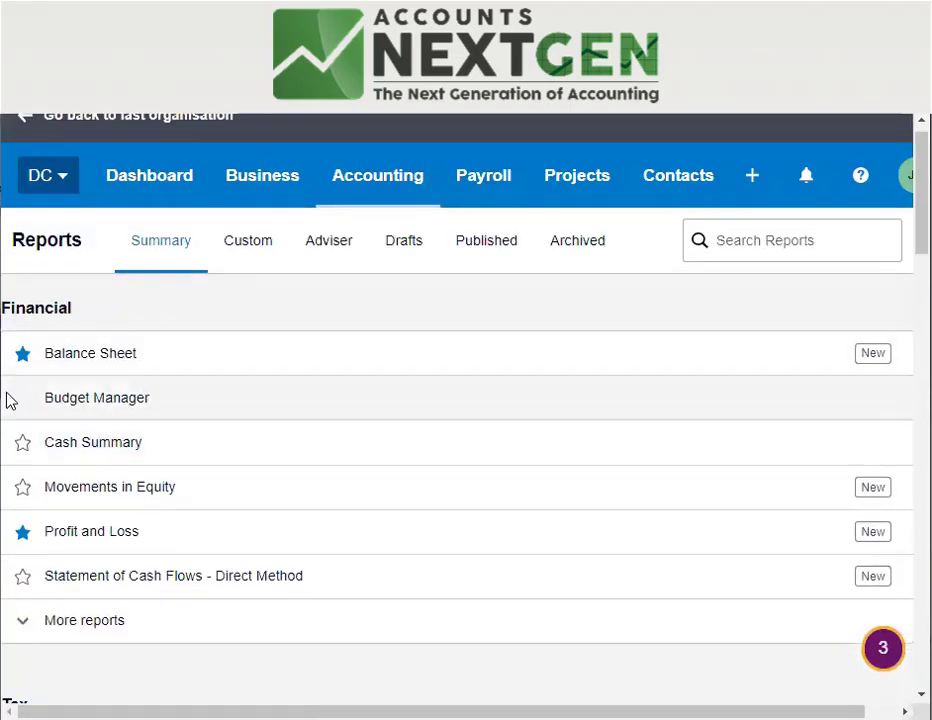
pyautogui.click(22, 533)
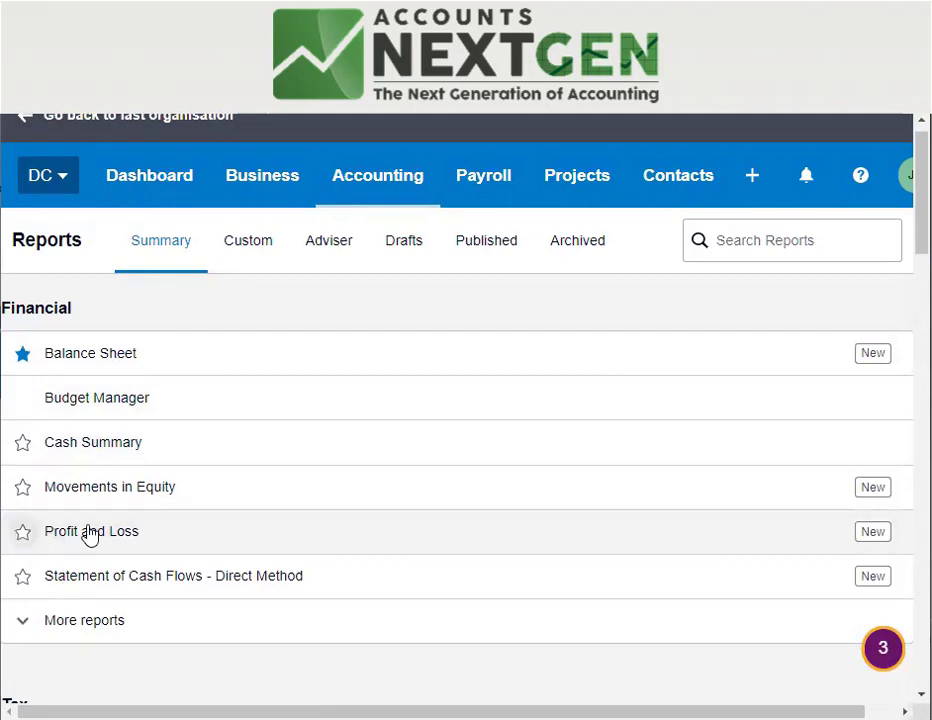
pyautogui.click(21, 534)
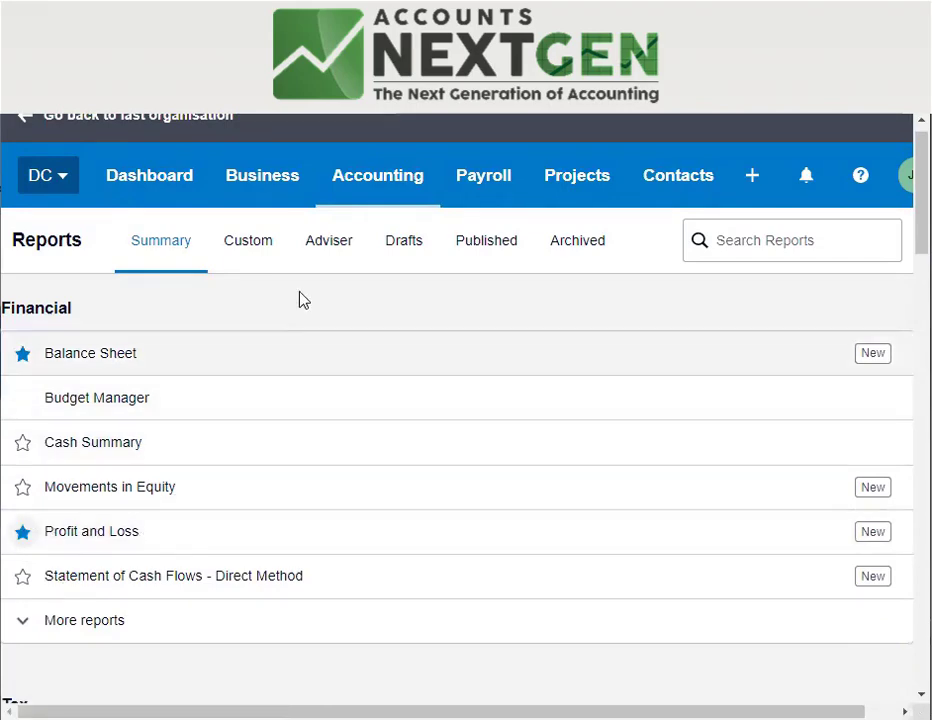
# Go to Accounting > Advanced and scroll through its advanced features and settings
pyautogui.click(396, 188)
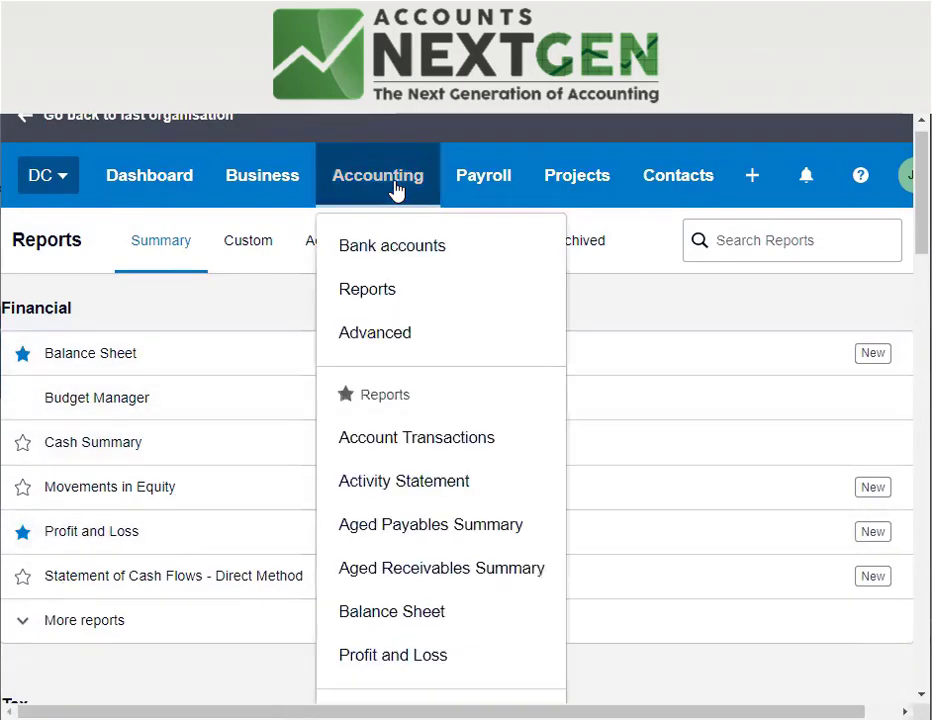
pyautogui.click(427, 340)
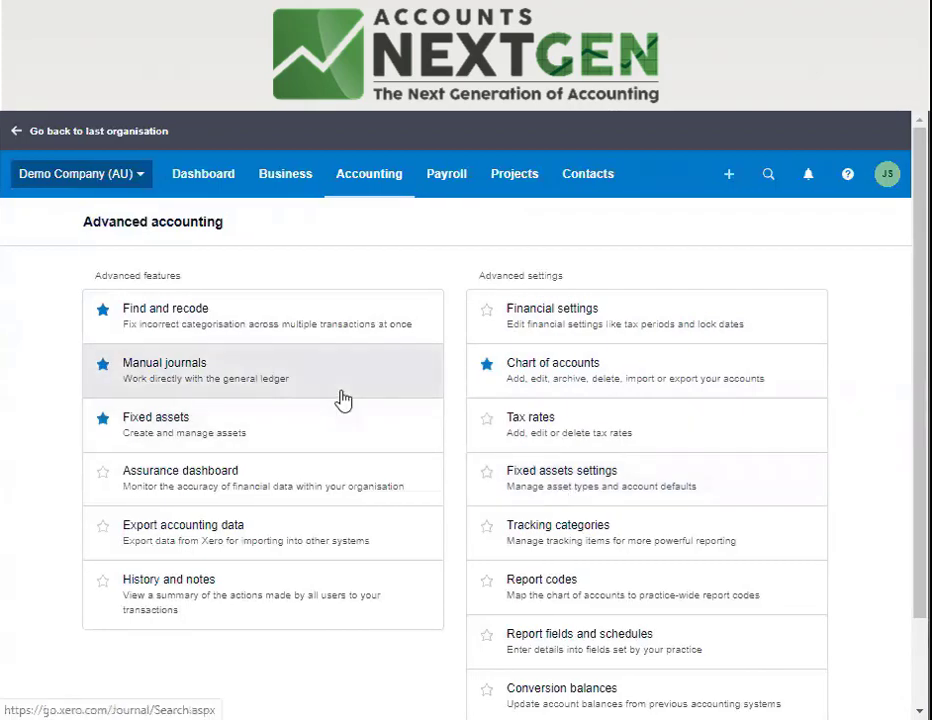
pyautogui.scroll(-1, 540, 620)
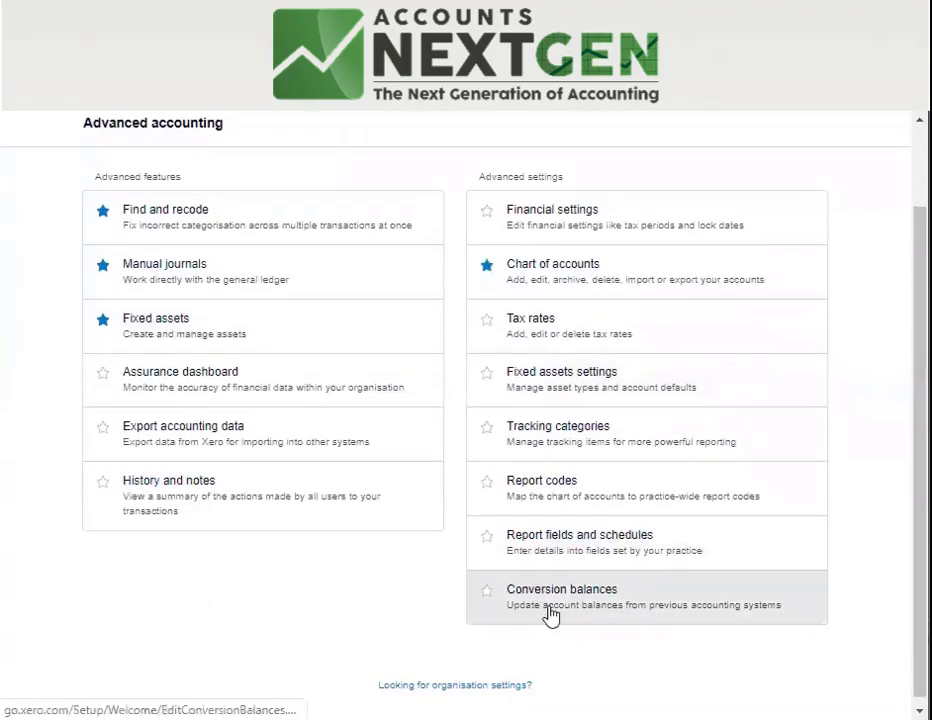
pyautogui.scroll(1, 549, 597)
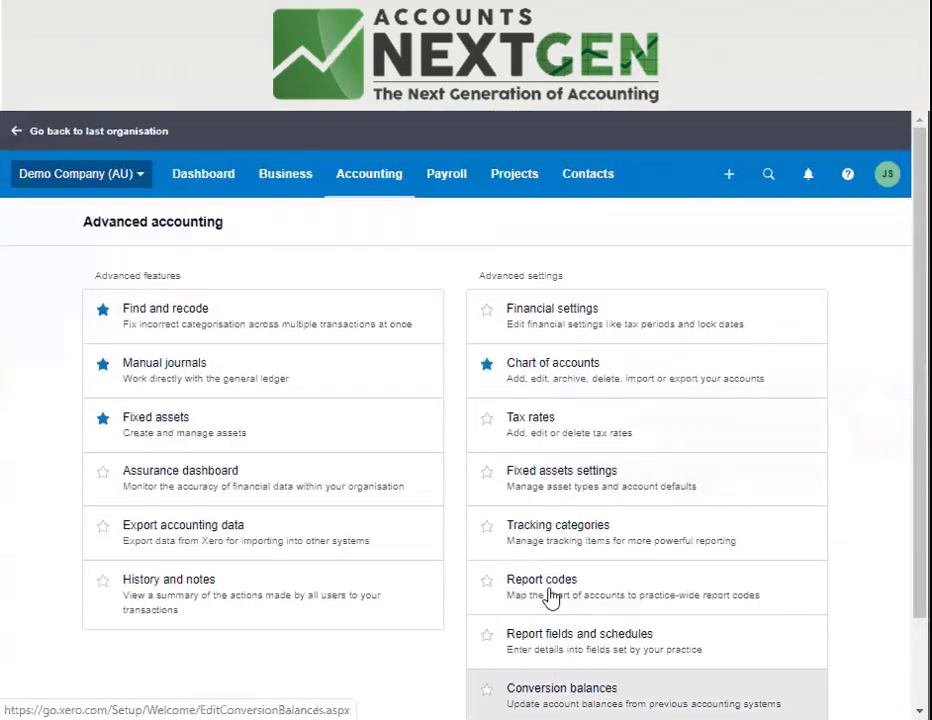
# Review the Accounting menu's pages and favourites again, then bring up the Payroll menu
pyautogui.click(395, 181)
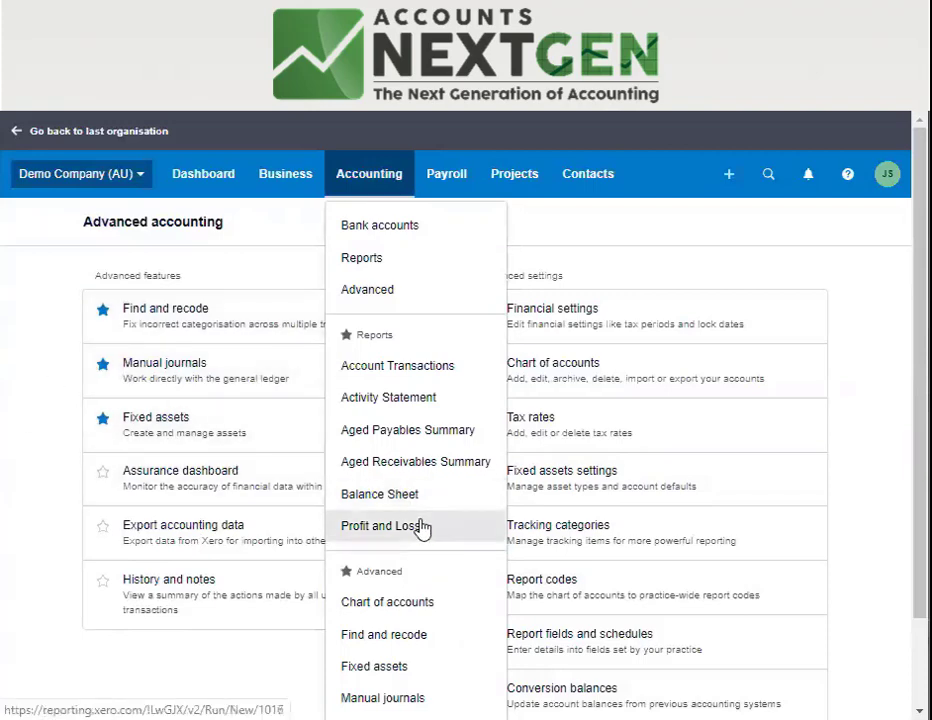
pyautogui.scroll(-1, 421, 526)
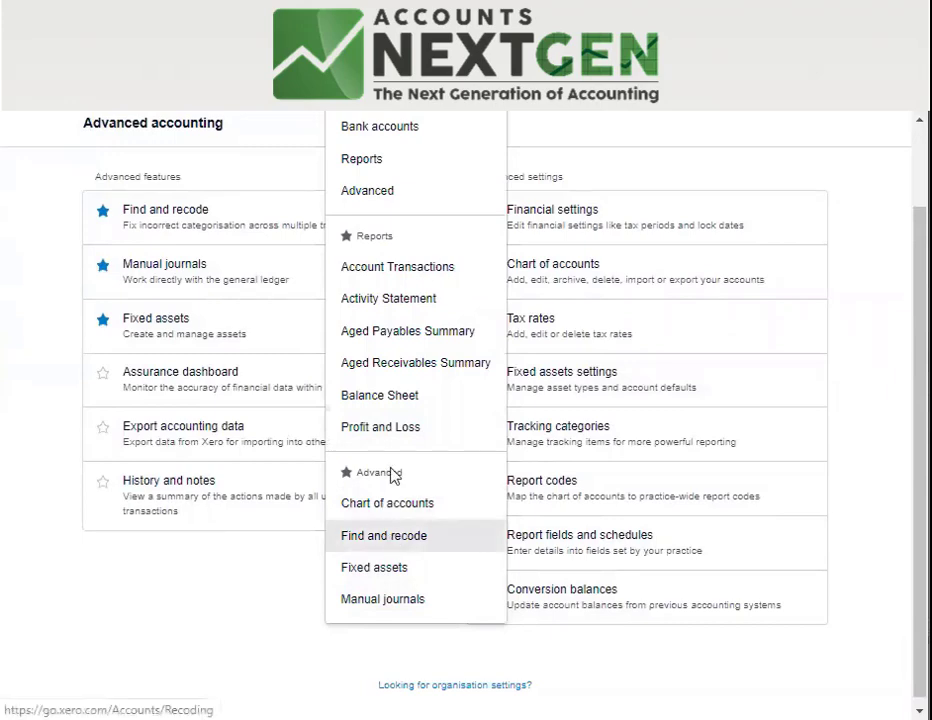
pyautogui.scroll(1, 395, 474)
pyautogui.click(447, 182)
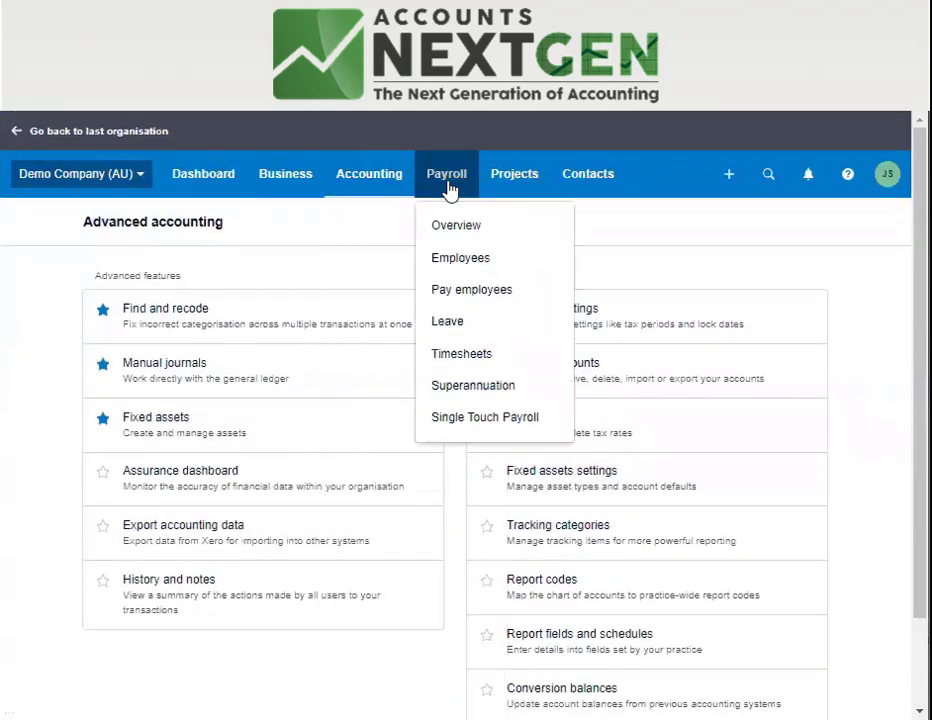
# Go to Payroll > Overview and view the New task dropdown options
pyautogui.click(489, 237)
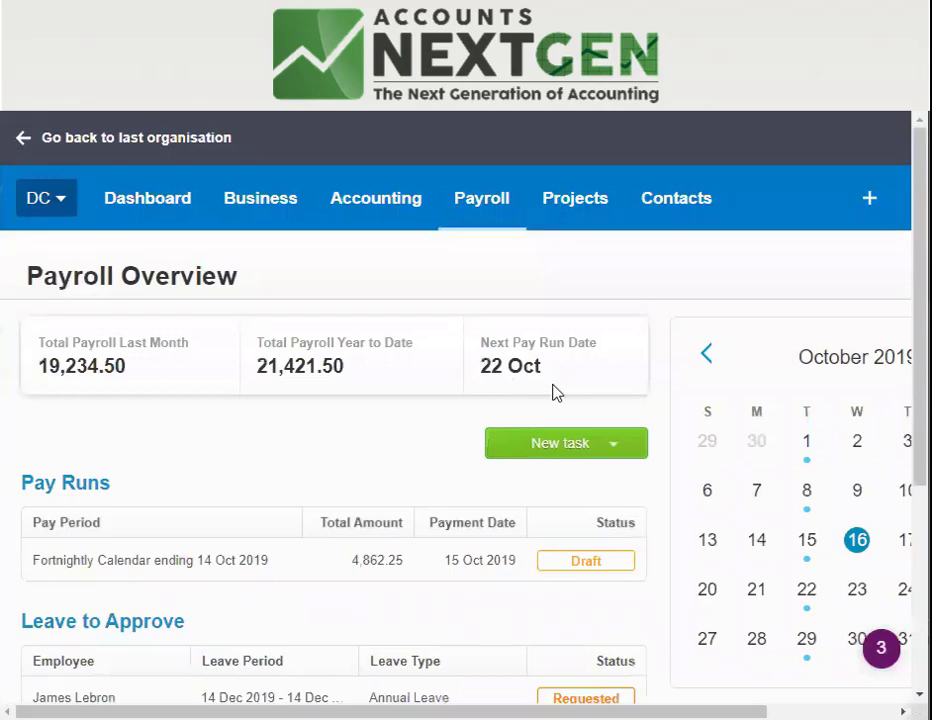
pyautogui.scroll(-1, 551, 389)
pyautogui.click(600, 356)
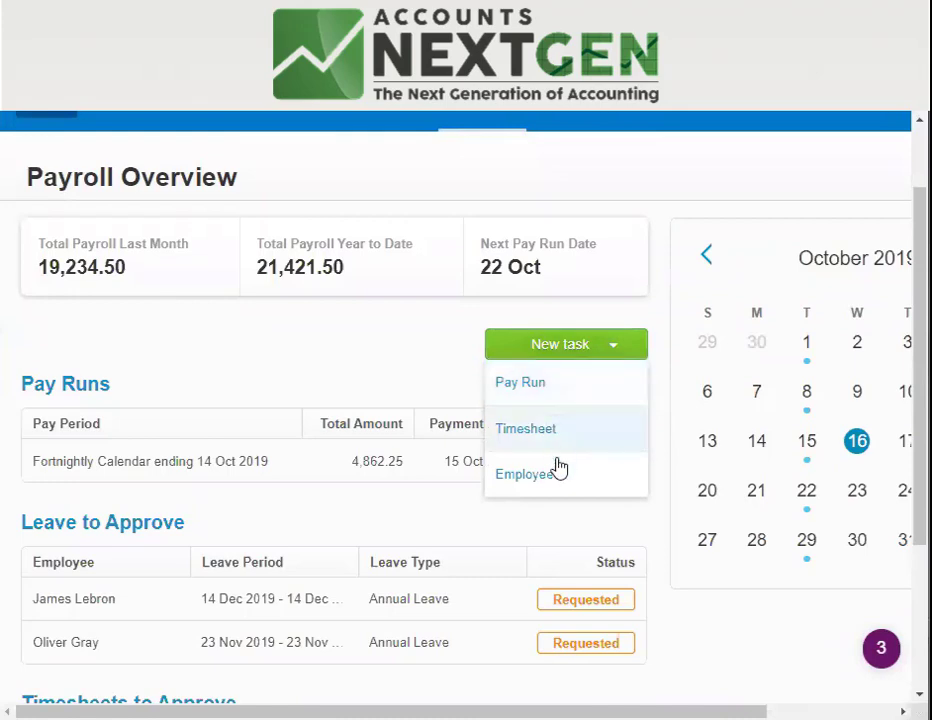
pyautogui.scroll(2, 399, 277)
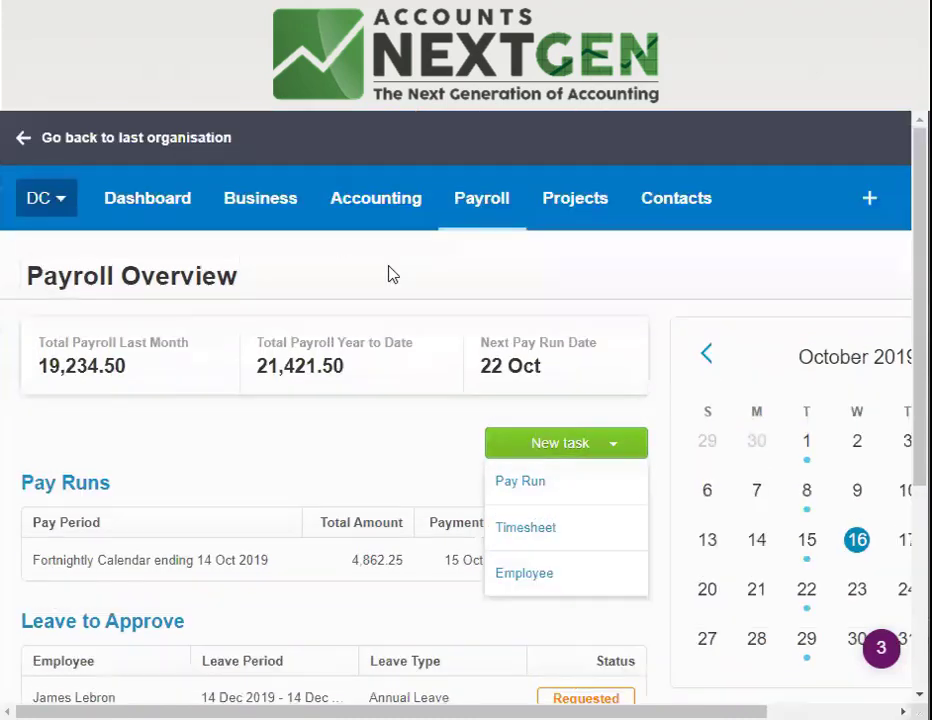
pyautogui.click(485, 204)
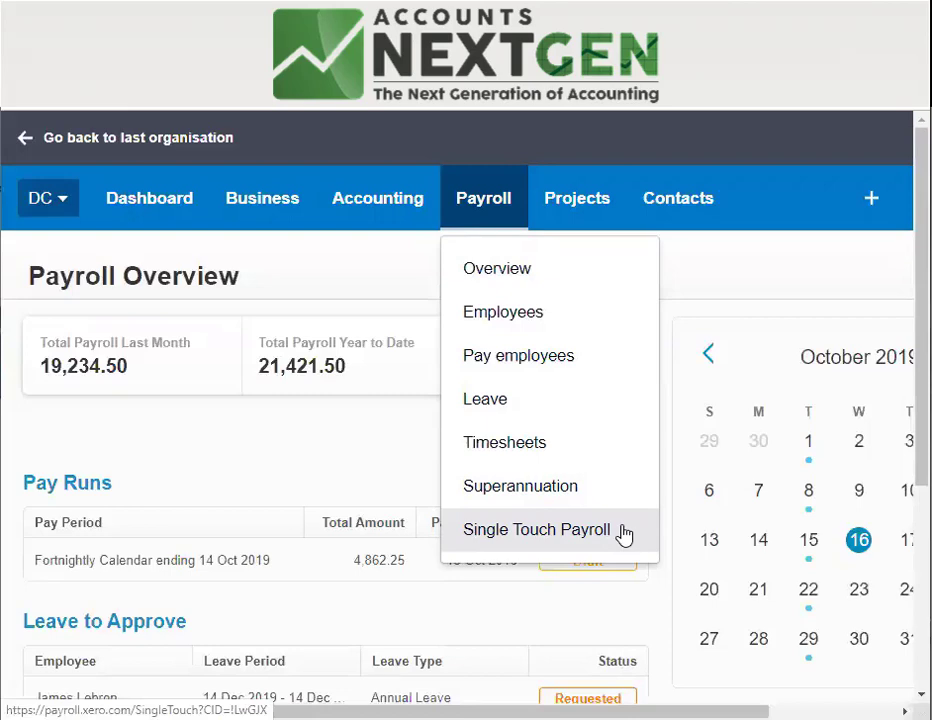
# View the Projects and Contacts menus, then show the + Create new menu
pyautogui.click(595, 208)
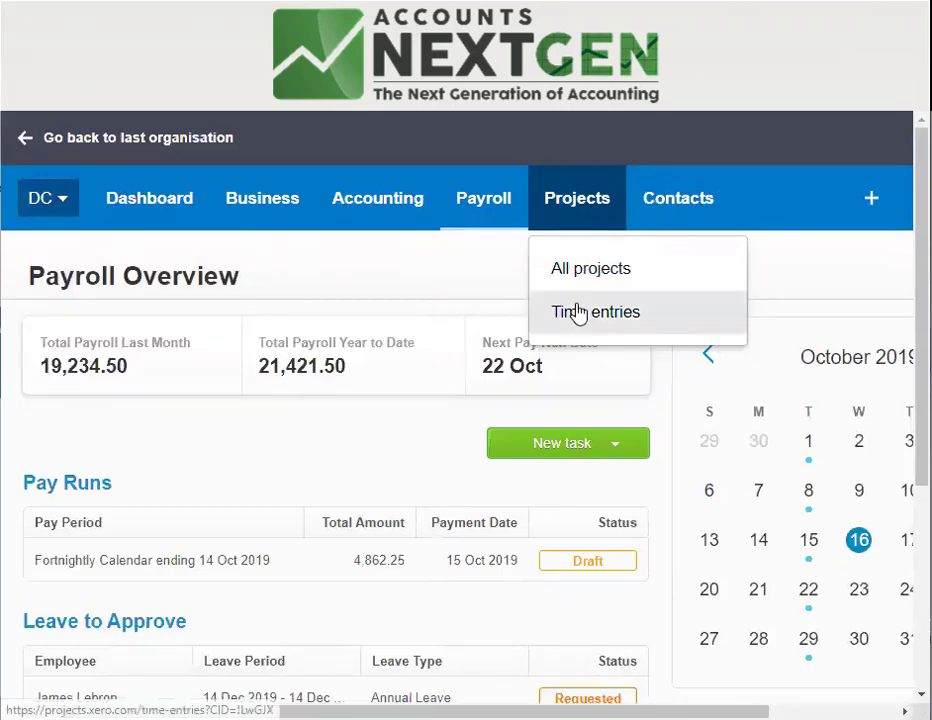
pyautogui.click(665, 200)
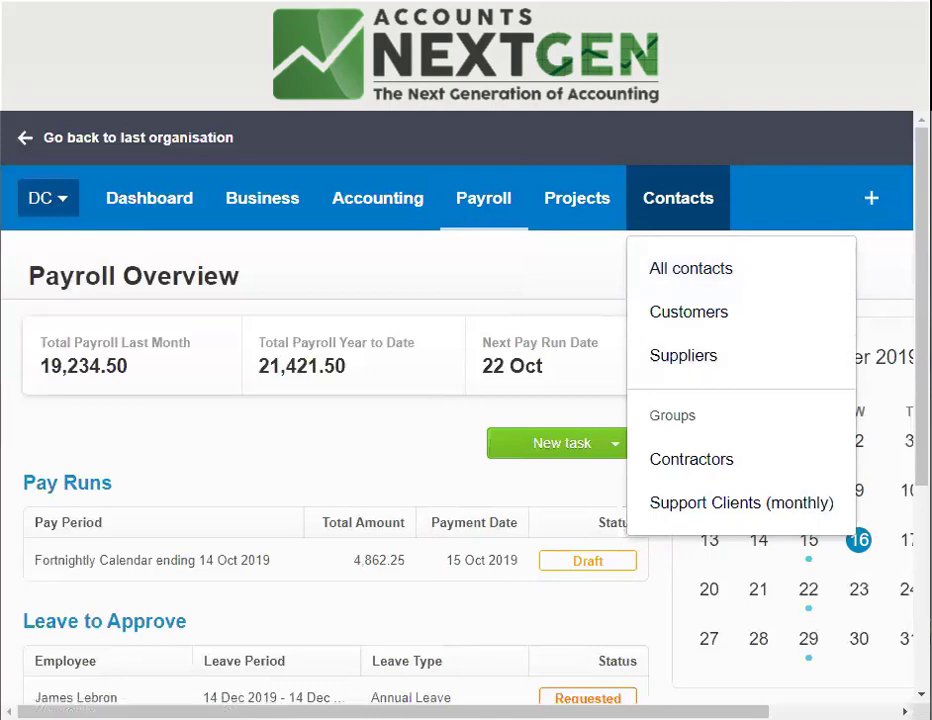
pyautogui.click(871, 203)
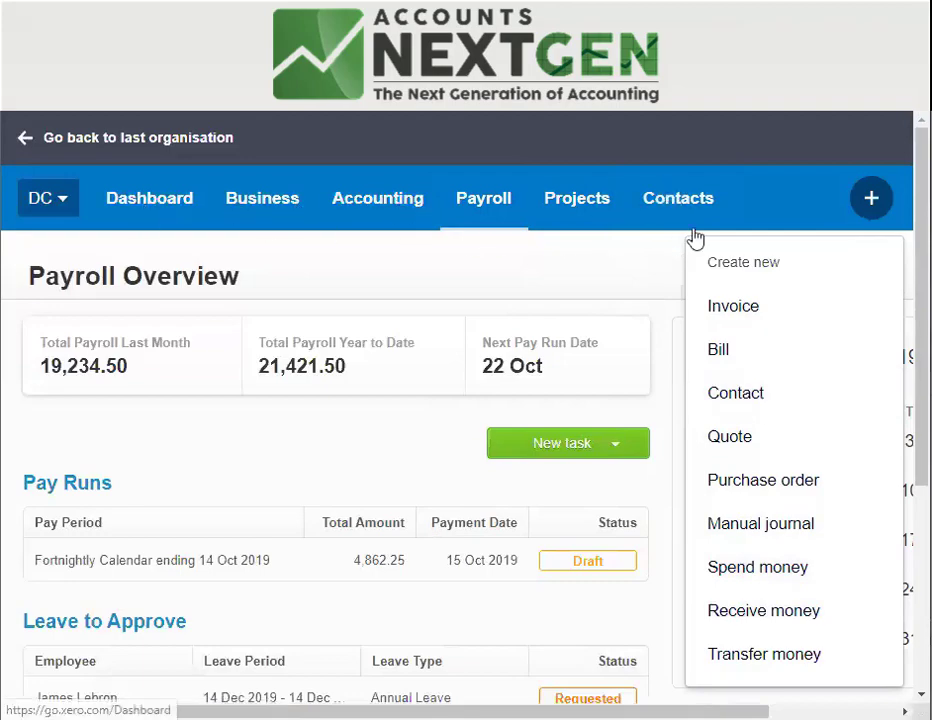
# Show the Notifications panel from the top-right bell icon
pyautogui.hscroll(3, 888, 474)
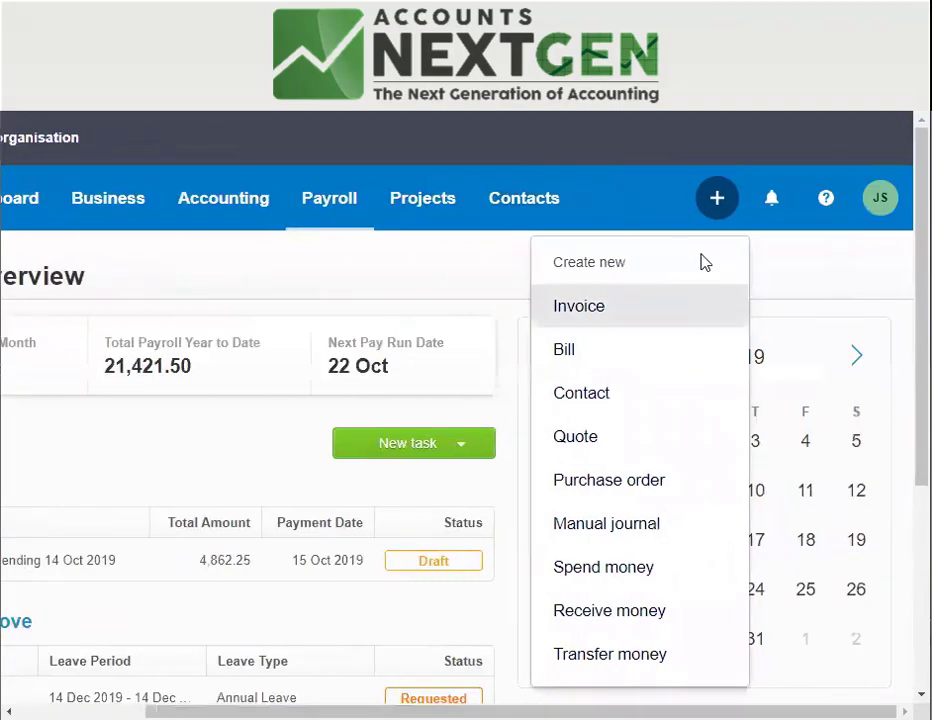
pyautogui.click(772, 200)
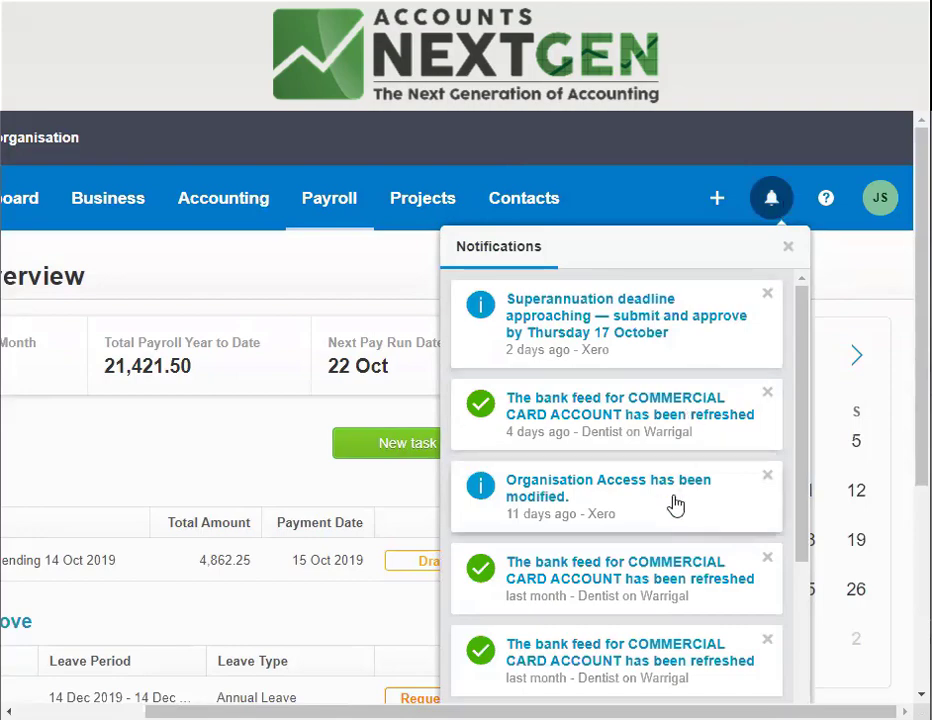
# Bring up the Help panel from the ? icon in the top bar
pyautogui.click(826, 199)
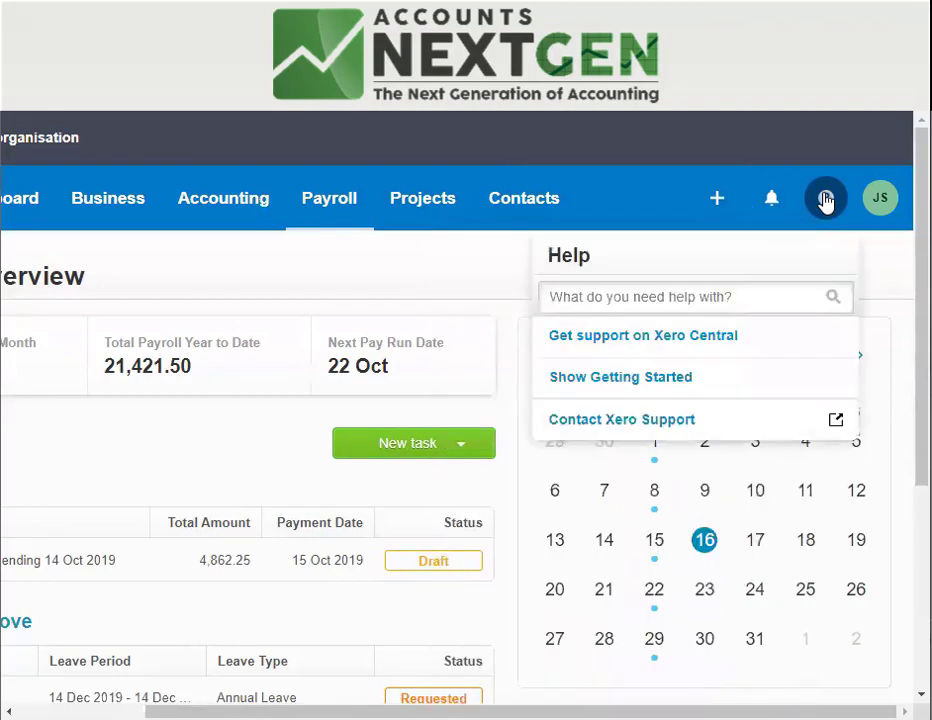